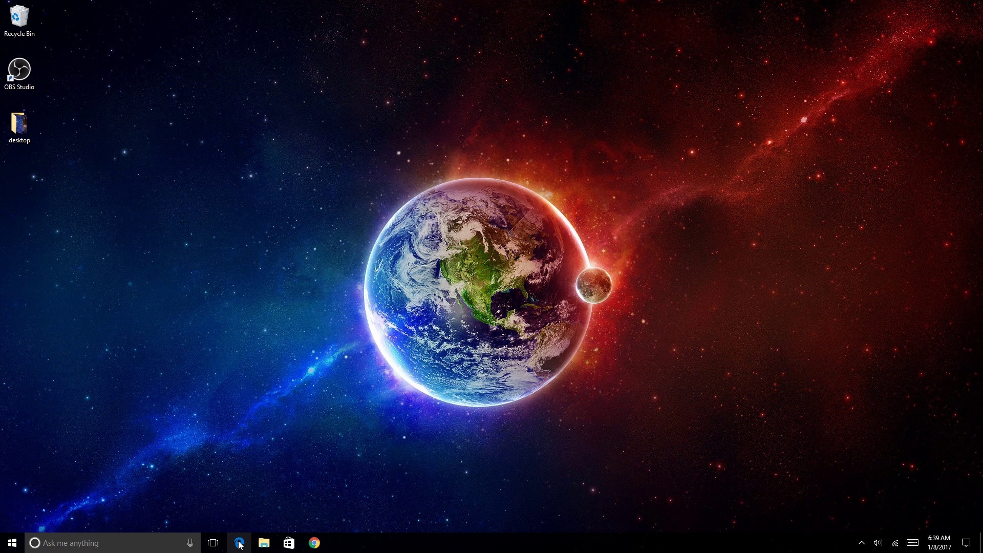
# Open Microsoft Edge and go to ti.com/launchpad.
pyautogui.click(239, 544)
pyautogui.click(245, 541)
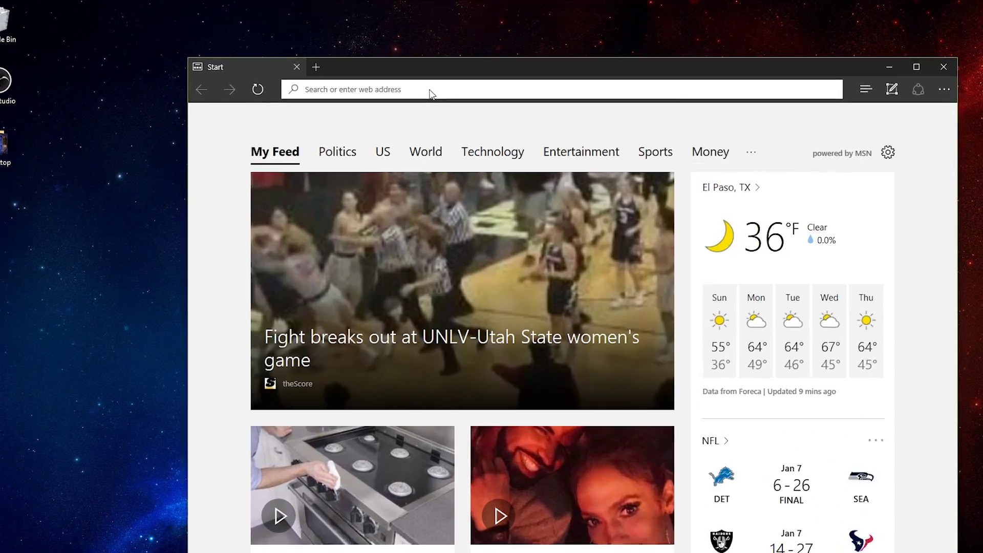
pyautogui.write('ti.com/launchpad')
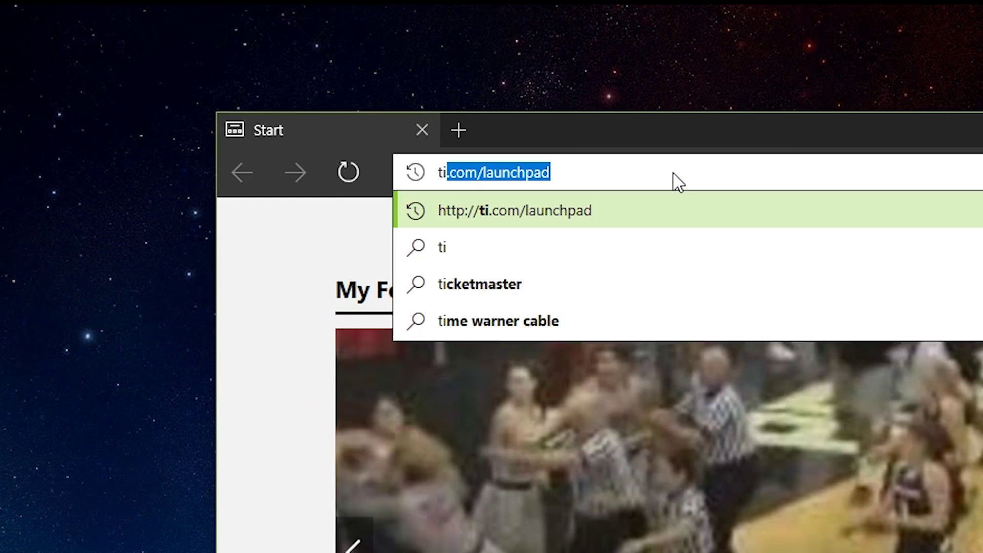
pyautogui.press('Return')
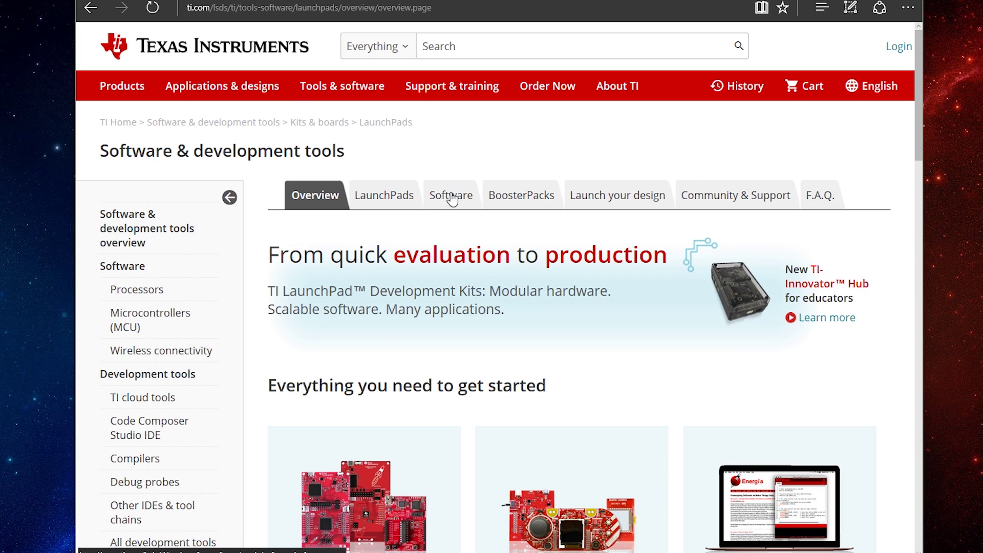
# Open the LaunchPad software tools page and go to its Code Composer Studio IDE section.
pyautogui.click(451, 198)
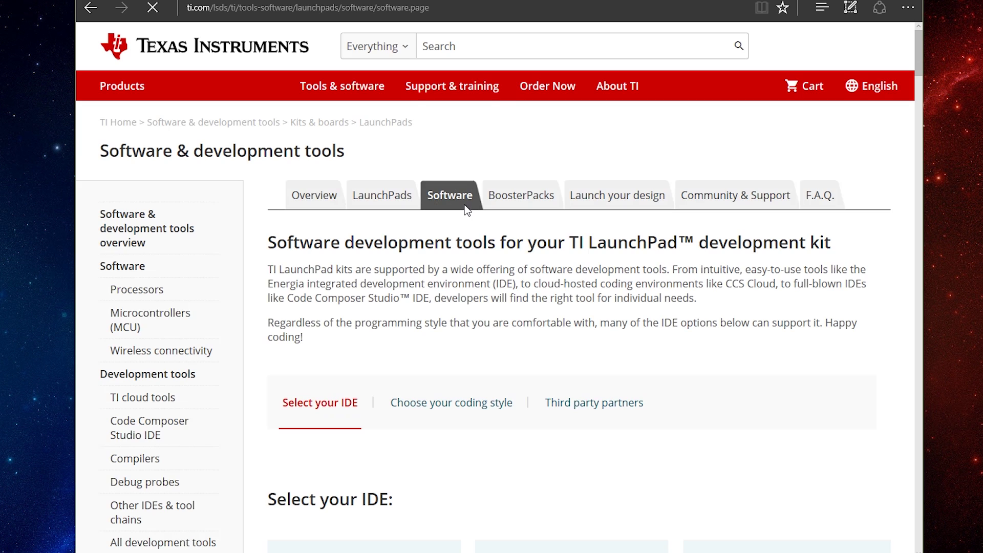
pyautogui.scroll(-1, 455, 327)
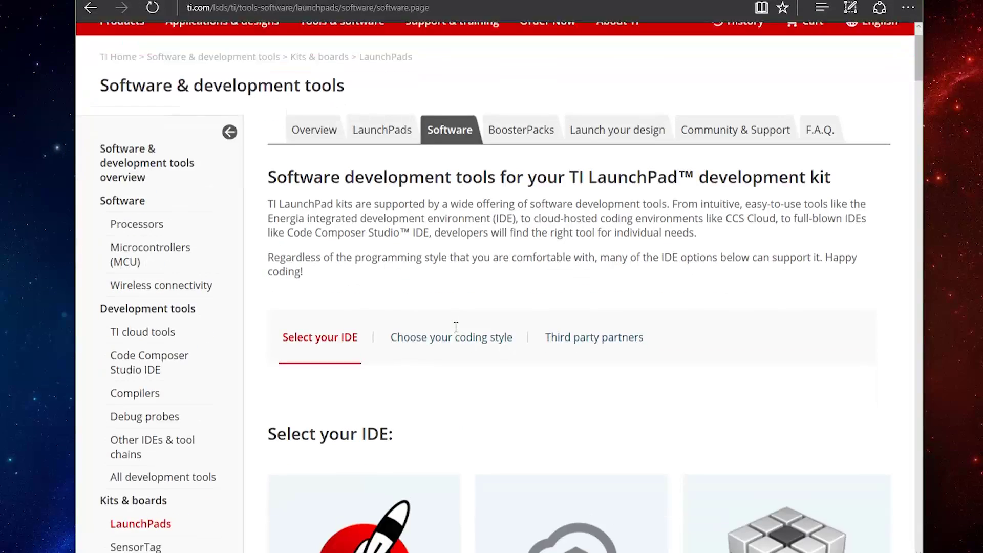
pyautogui.scroll(-5, 455, 327)
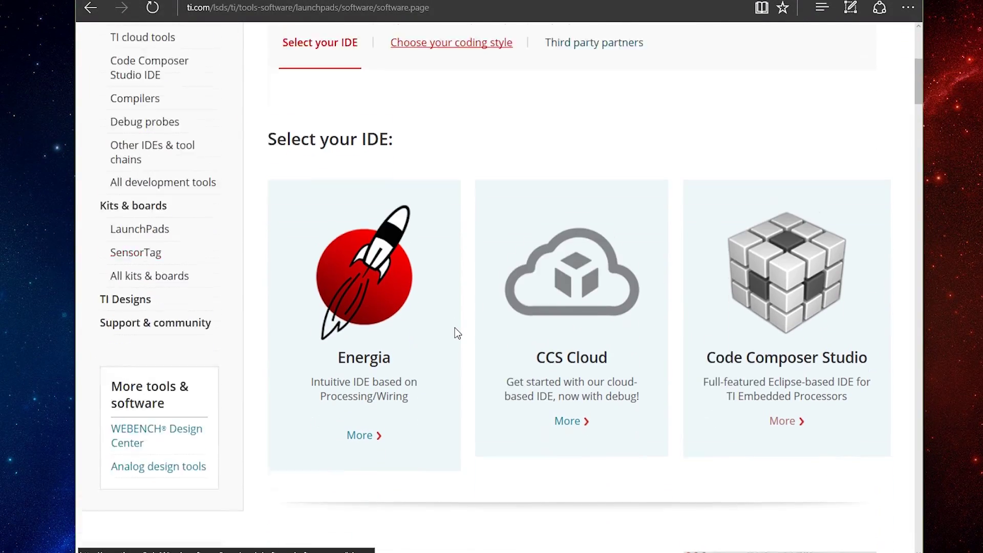
pyautogui.scroll(-1, 455, 328)
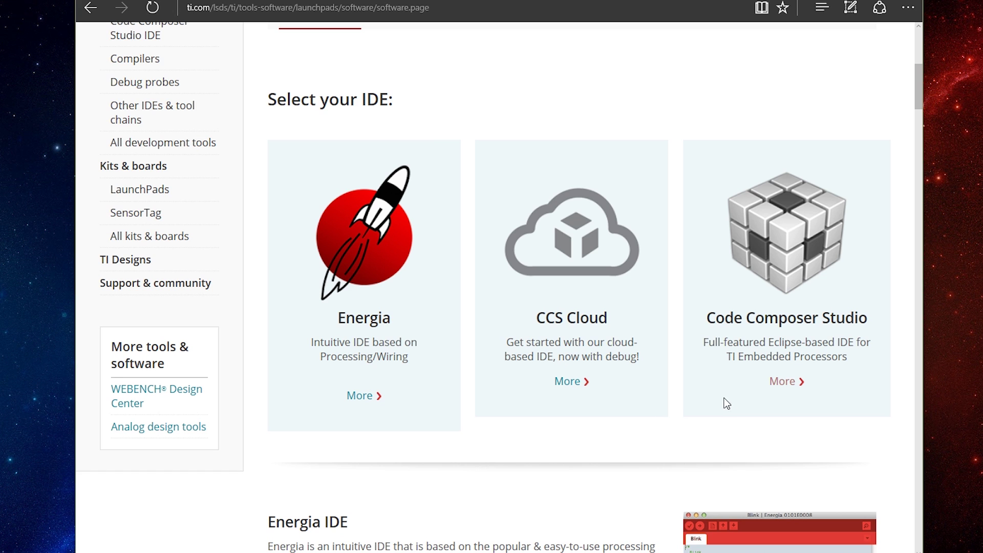
pyautogui.click(783, 382)
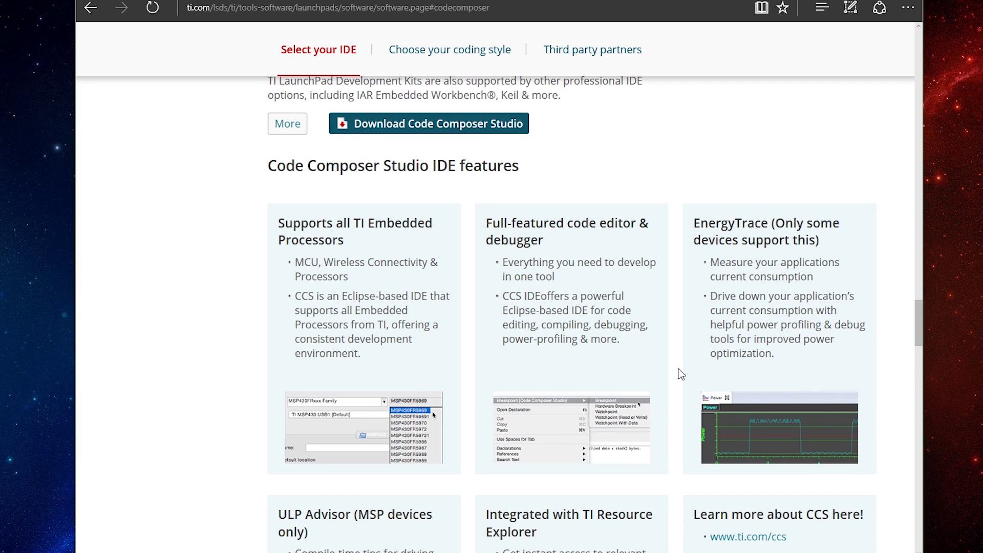
pyautogui.scroll(8, 496, 351)
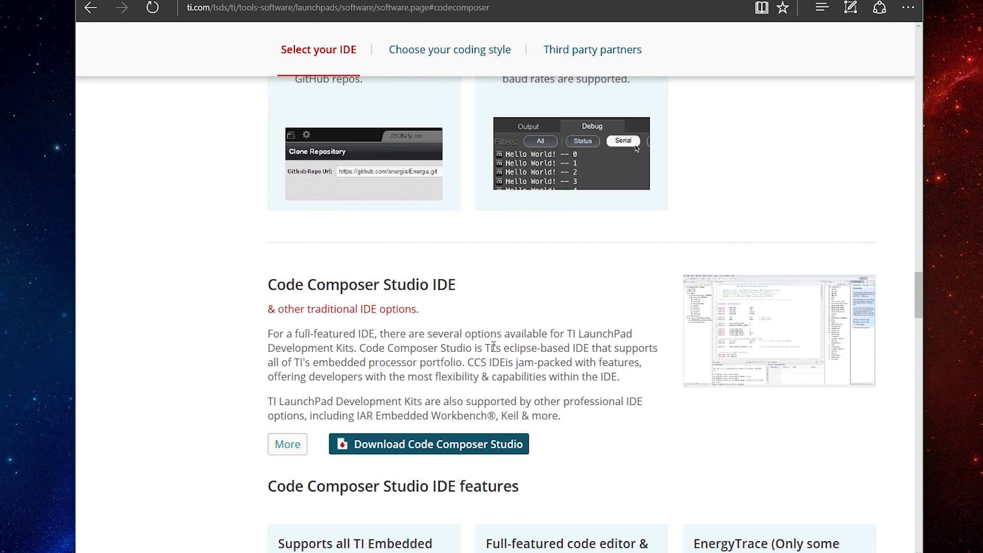
pyautogui.scroll(-7, 489, 353)
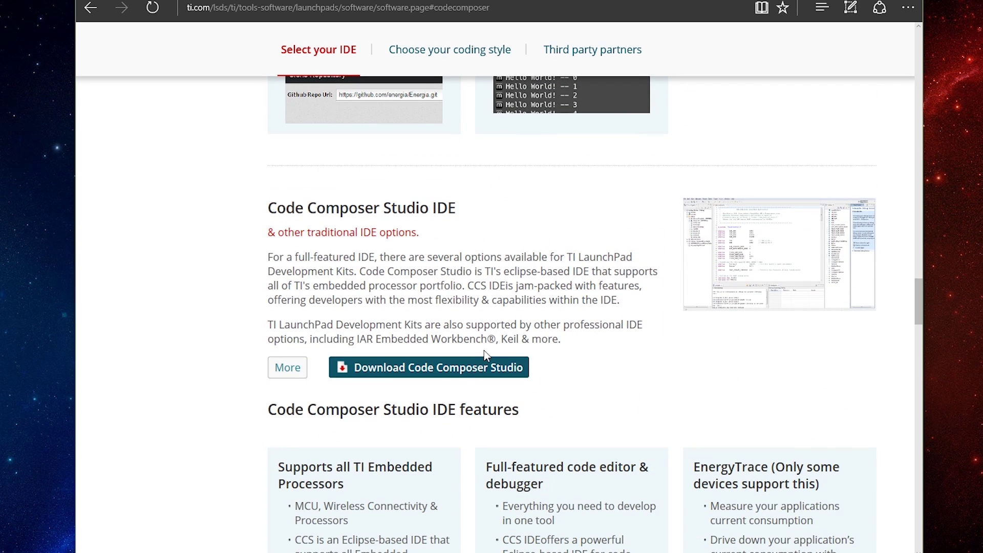
# Download the latest Code Composer Studio installer for Windows, ccs_setup_7.0.0.00042.exe, and save it.
pyautogui.click(401, 371)
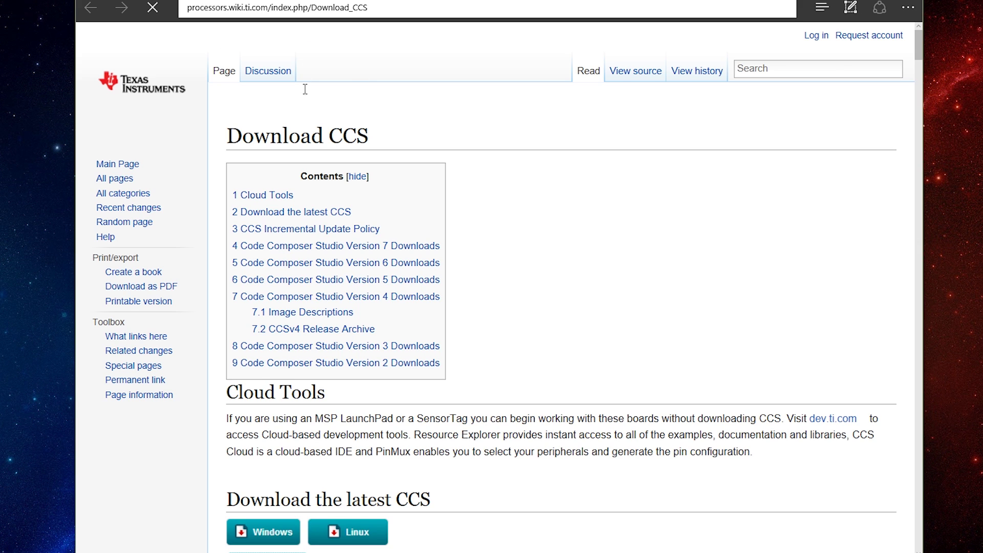
pyautogui.scroll(-2, 341, 393)
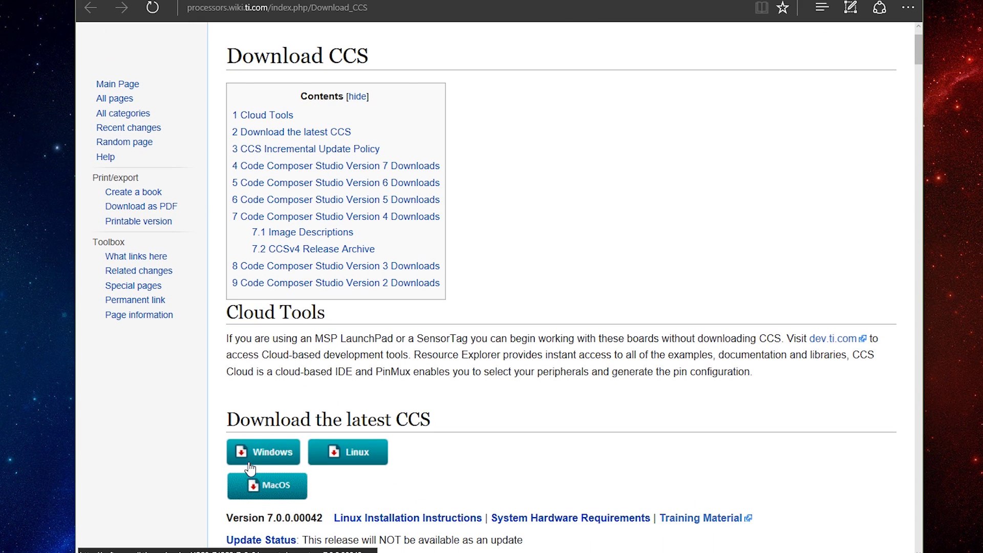
pyautogui.click(252, 460)
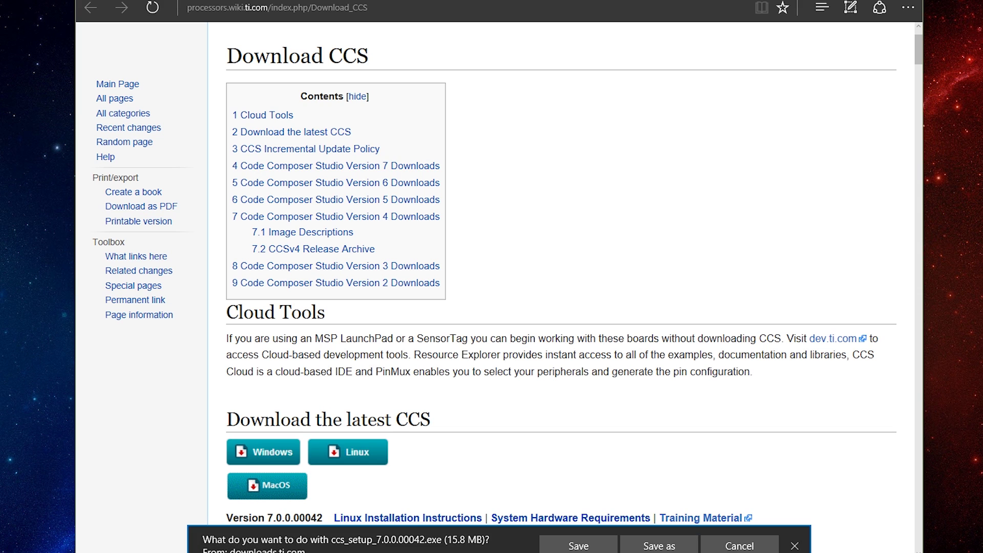
pyautogui.click(599, 547)
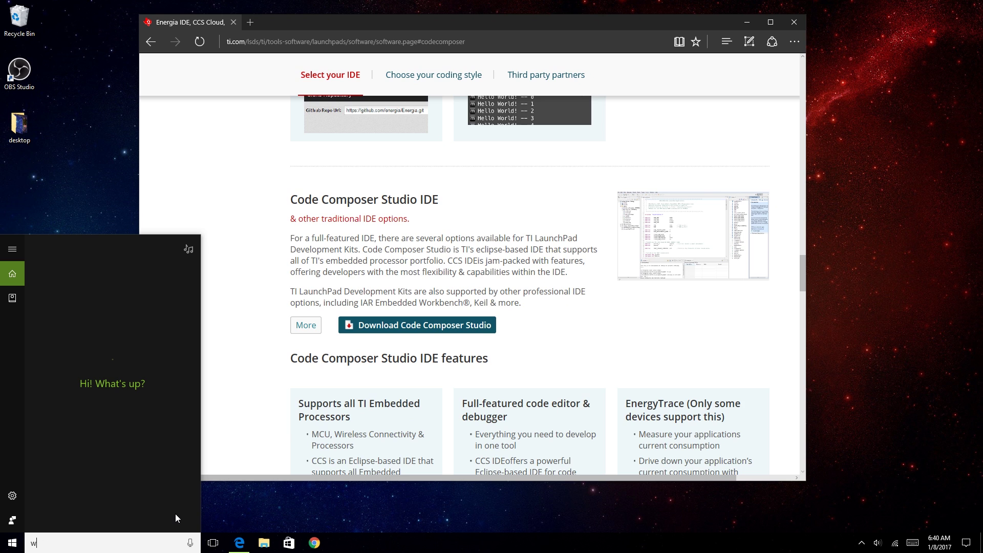
# Switch to Windows Defender, turn off real-time protection in its settings, and close the settings window.
pyautogui.write('w')
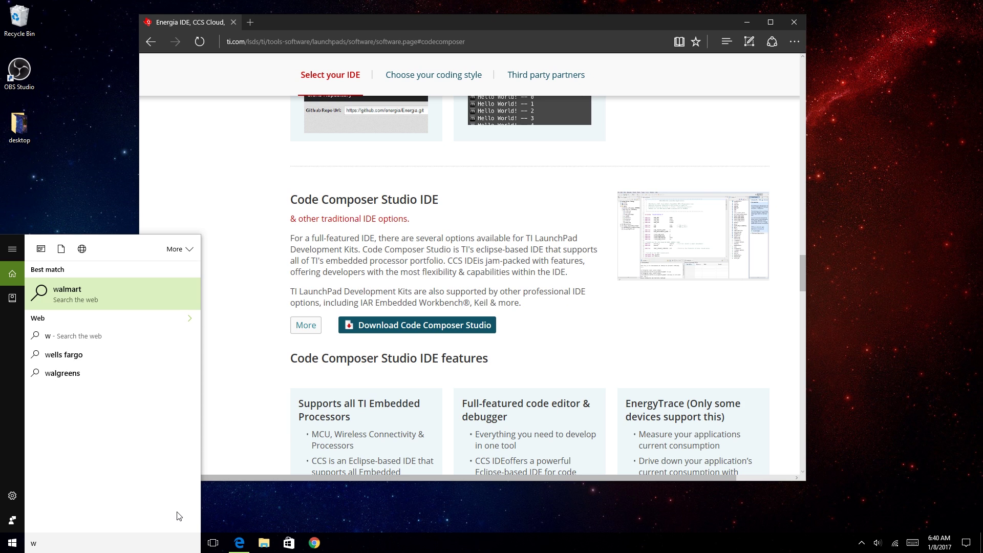
pyautogui.write('indows')
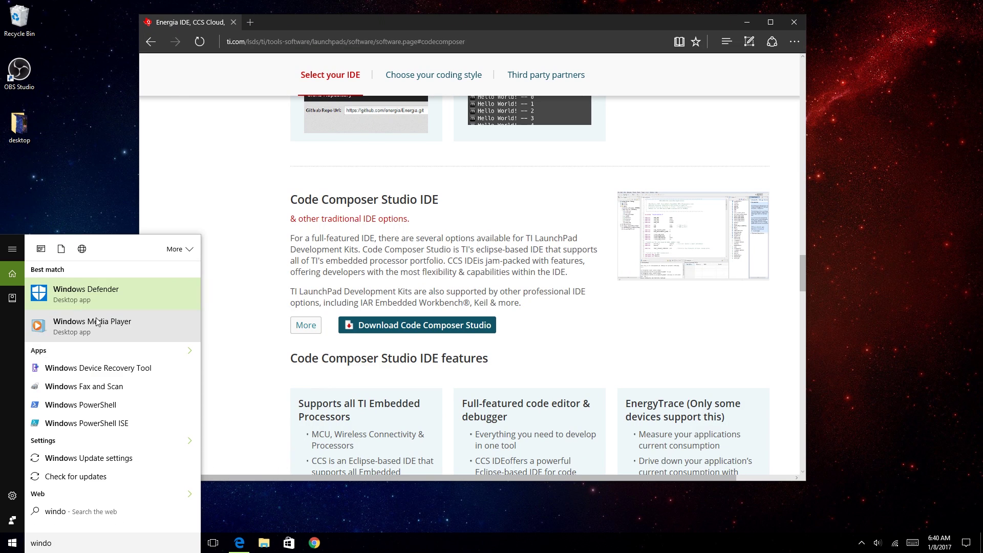
pyautogui.click(98, 293)
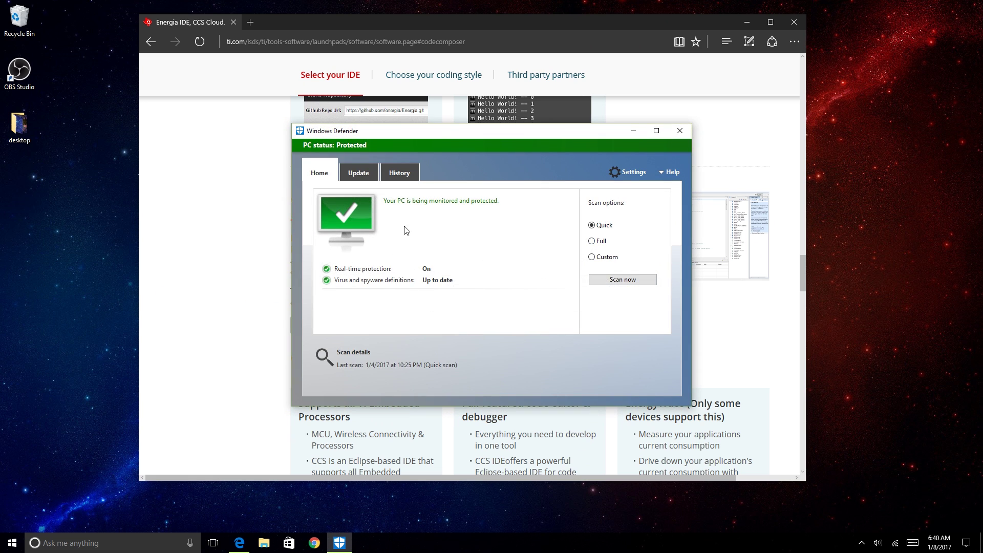
pyautogui.click(629, 172)
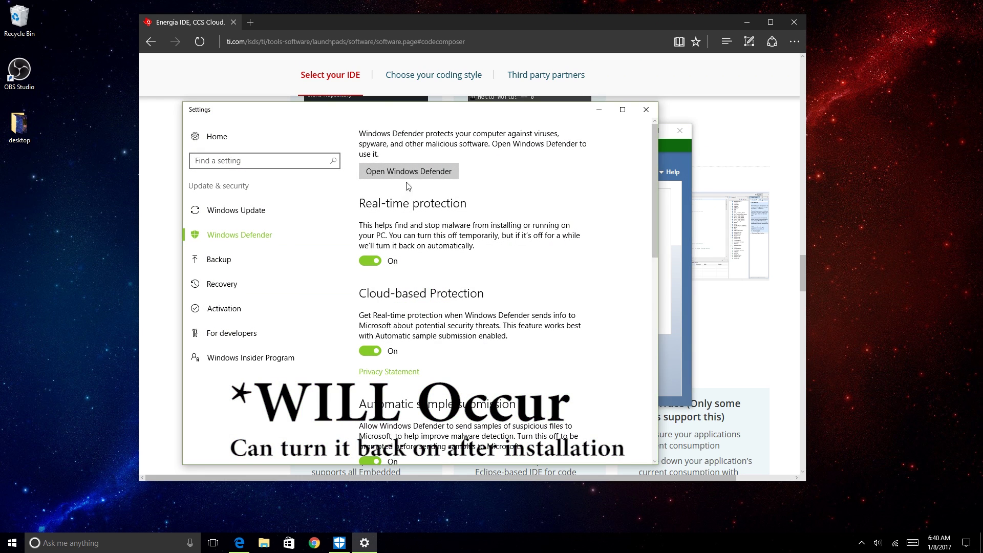
pyautogui.click(374, 262)
pyautogui.click(646, 110)
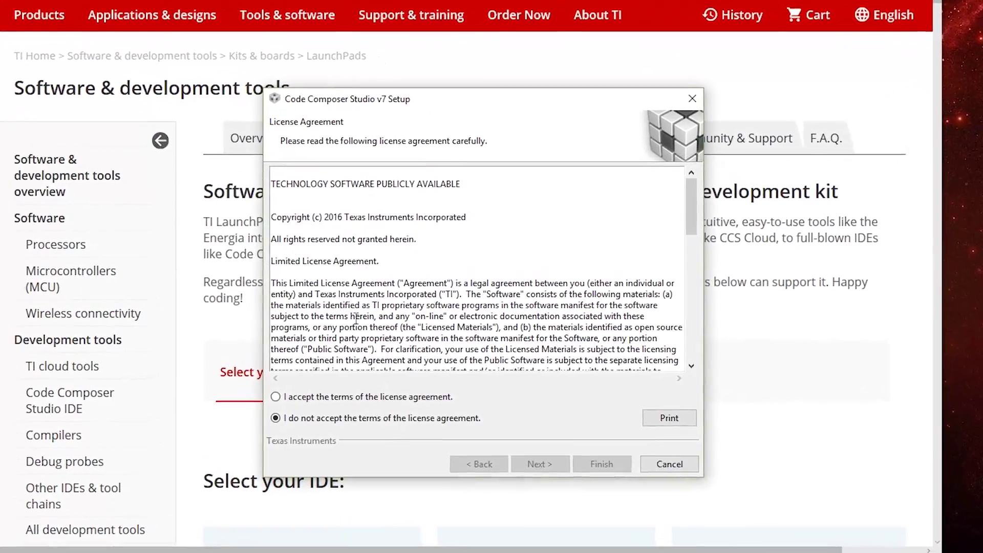
# Accept the Code Composer Studio v7 license agreement and keep c:\ti as the install folder.
pyautogui.click(320, 398)
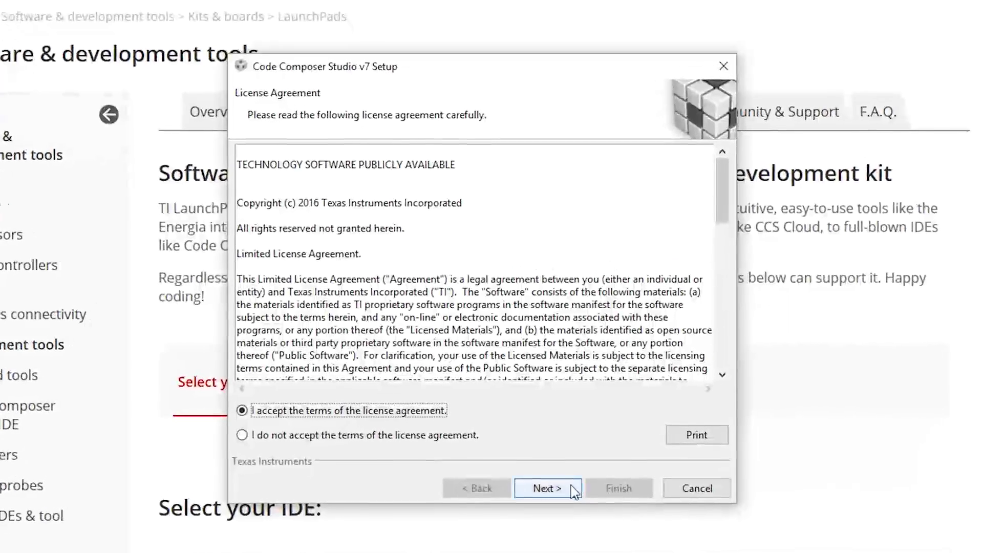
pyautogui.click(578, 500)
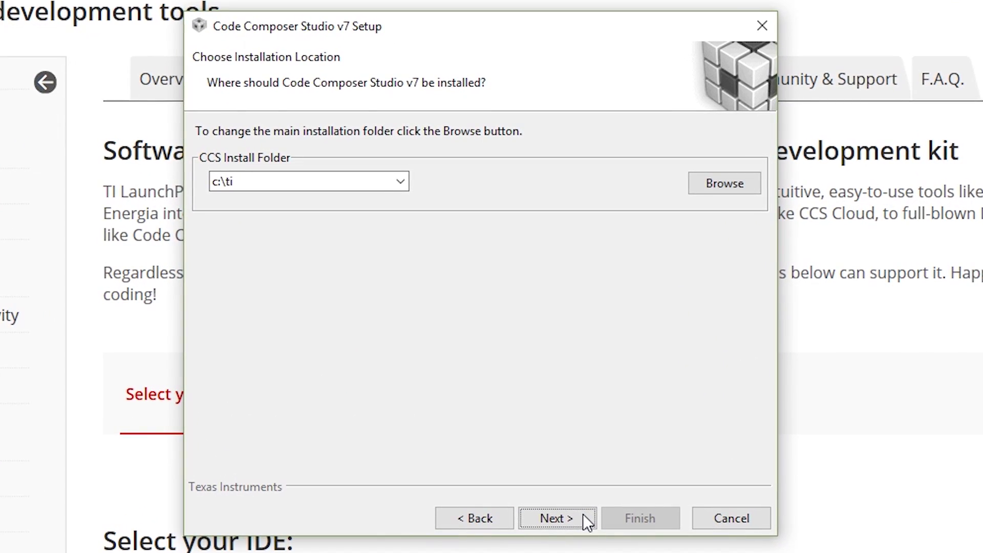
pyautogui.click(576, 496)
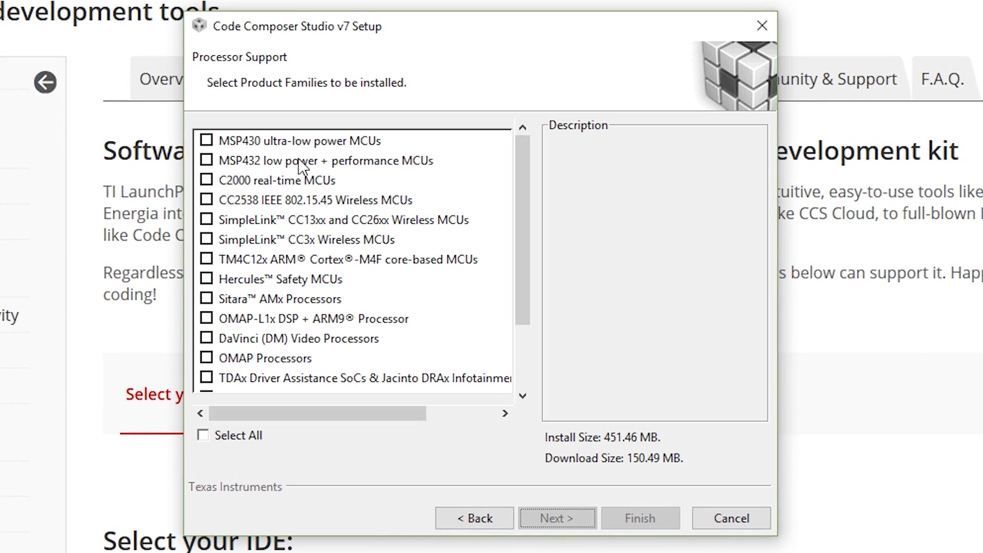
# Choose MSP430 ultra-low power MCUs for processor support, keep the default debug probes, and start the installation.
pyautogui.click(206, 140)
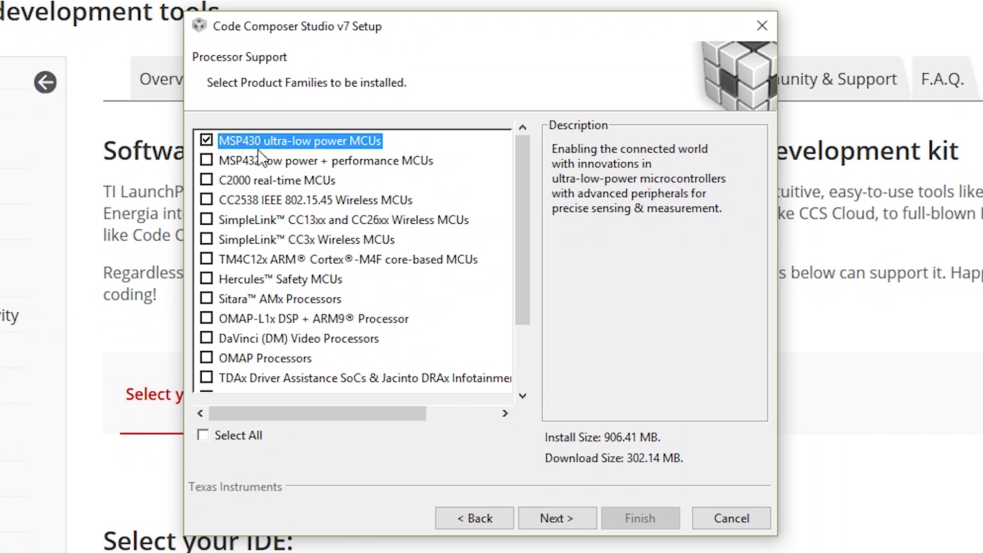
pyautogui.moveTo(520, 201)
pyautogui.mouseDown()
pyautogui.moveTo(514, 308)
pyautogui.moveTo(514, 198)
pyautogui.mouseUp()
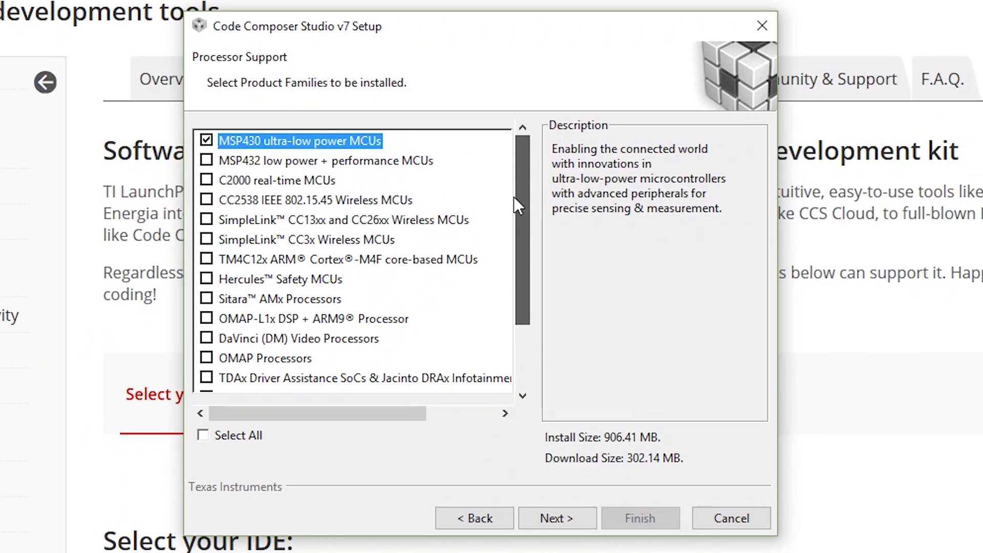
pyautogui.click(570, 514)
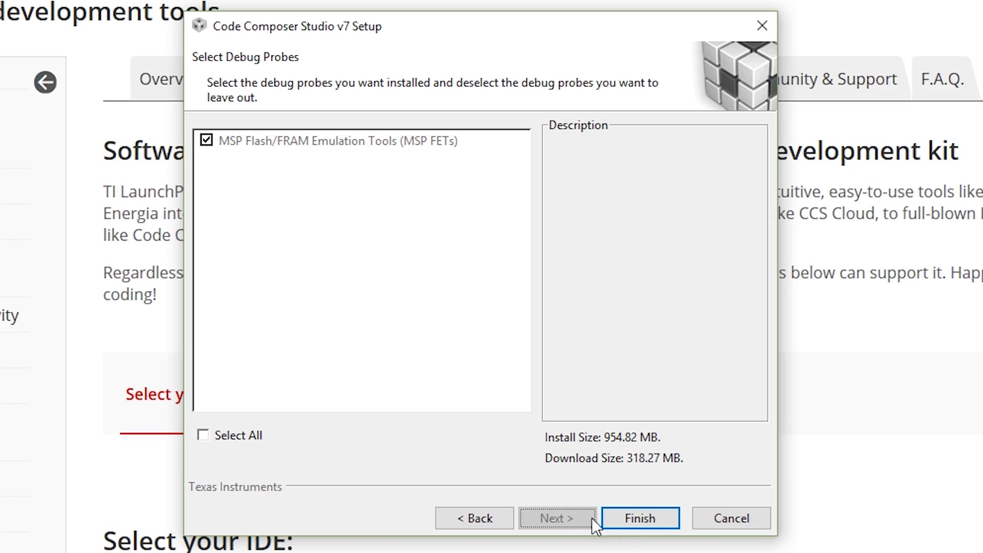
pyautogui.click(625, 523)
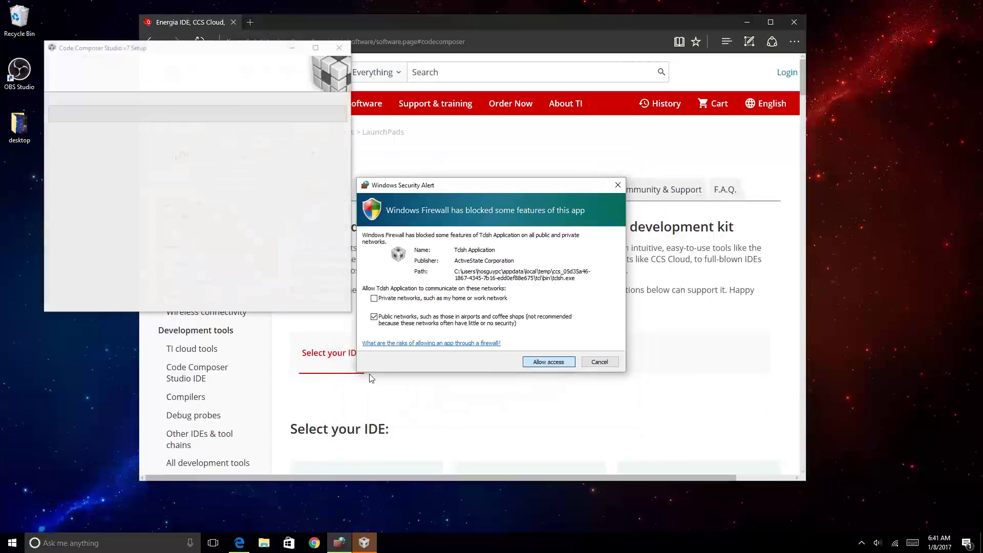
# Allow the installer's Tclsh application through the firewall on public networks, then finish setup with launch and both shortcuts enabled.
pyautogui.click(552, 364)
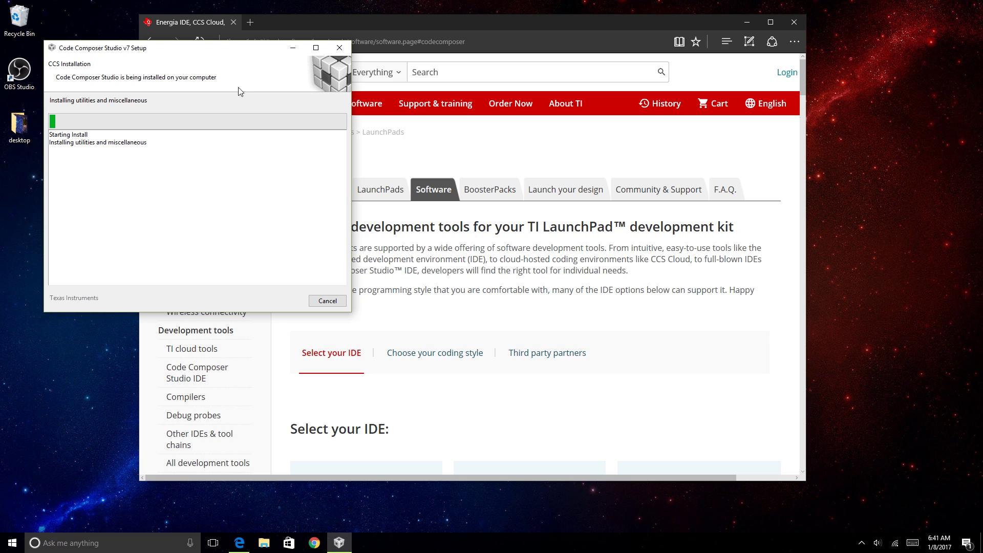
pyautogui.moveTo(216, 49); pyautogui.dragTo(499, 182)
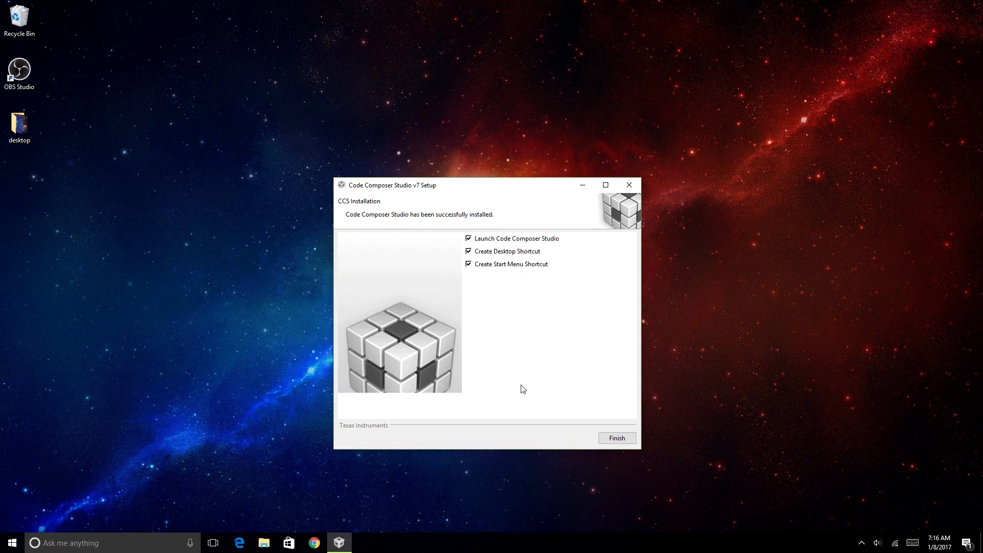
pyautogui.press('Return')
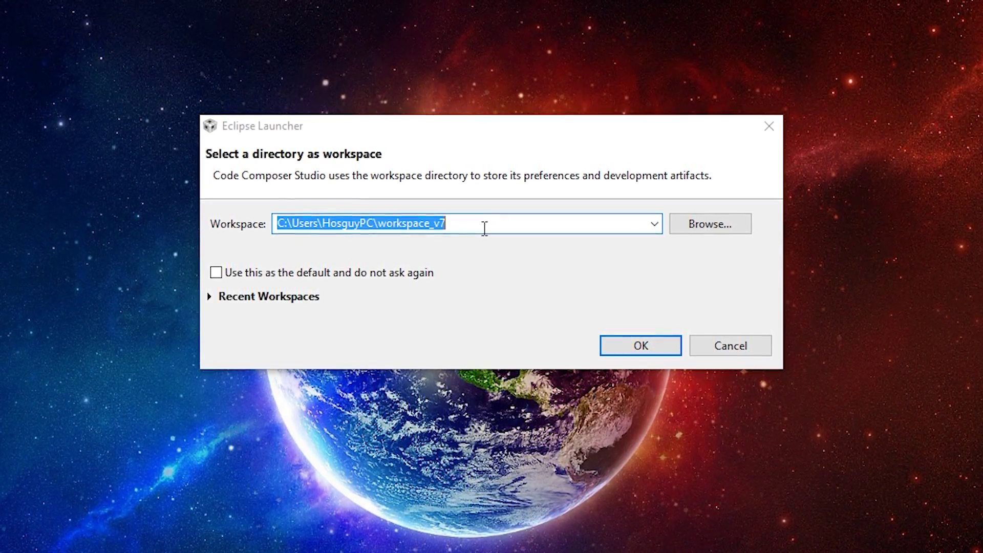
# Accept the default workspace_v7 directory as the workspace and start a new CCS project.
pyautogui.click(660, 354)
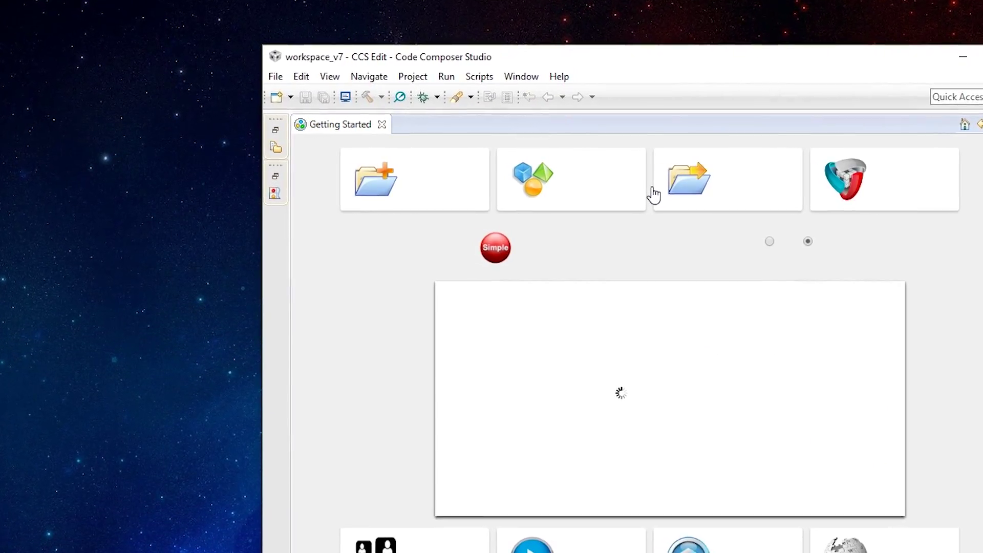
pyautogui.click(289, 69)
pyautogui.moveTo(169, 88)
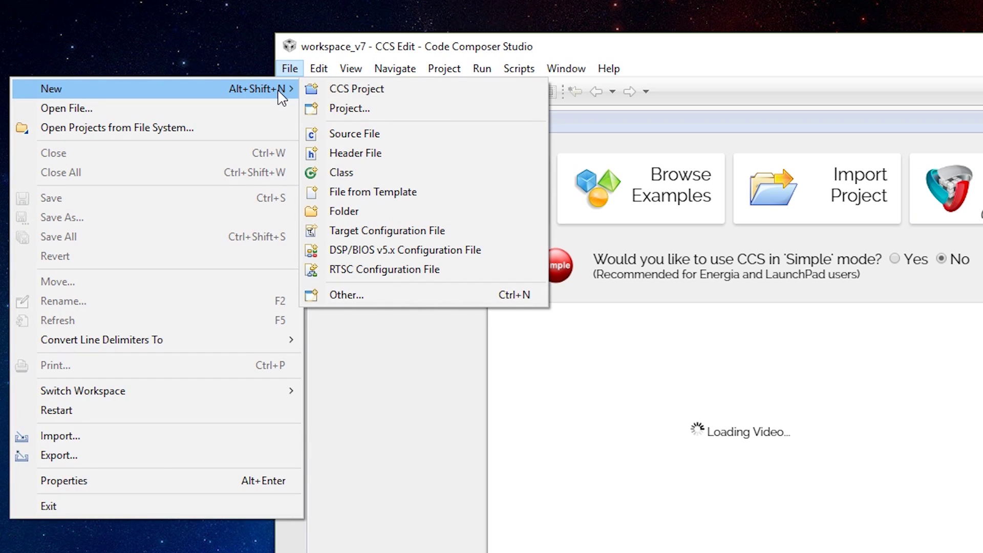
pyautogui.click(361, 97)
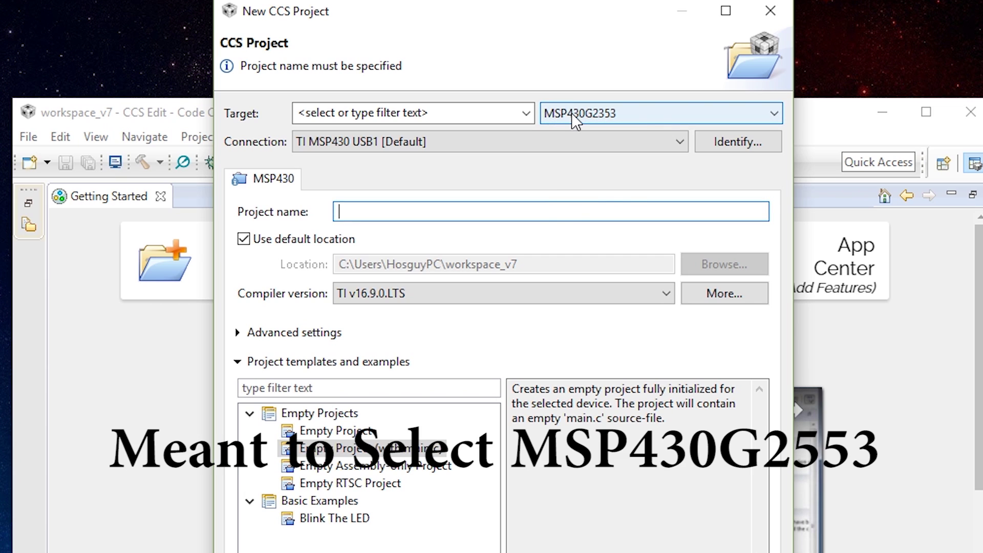
# Create the project with the name Practice, keeping the MSP430G2353 target and the Empty Project (with main.c) template.
pyautogui.click(571, 113)
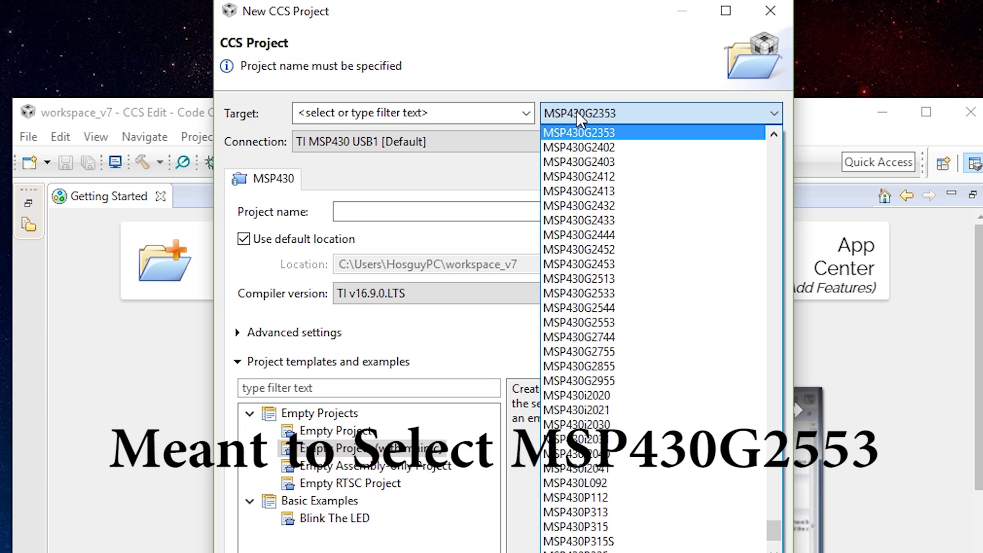
pyautogui.click(576, 111)
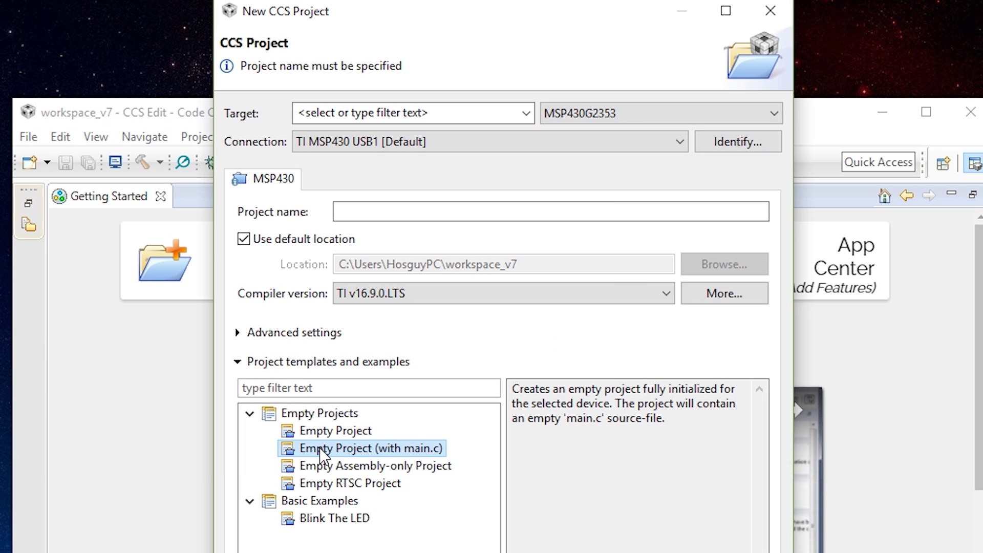
pyautogui.click(395, 219)
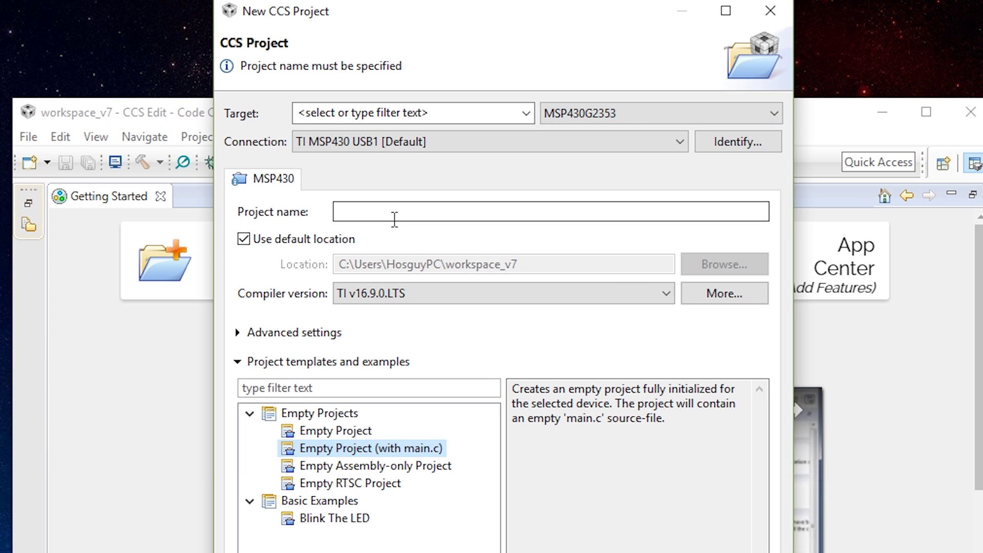
pyautogui.write('Practi')
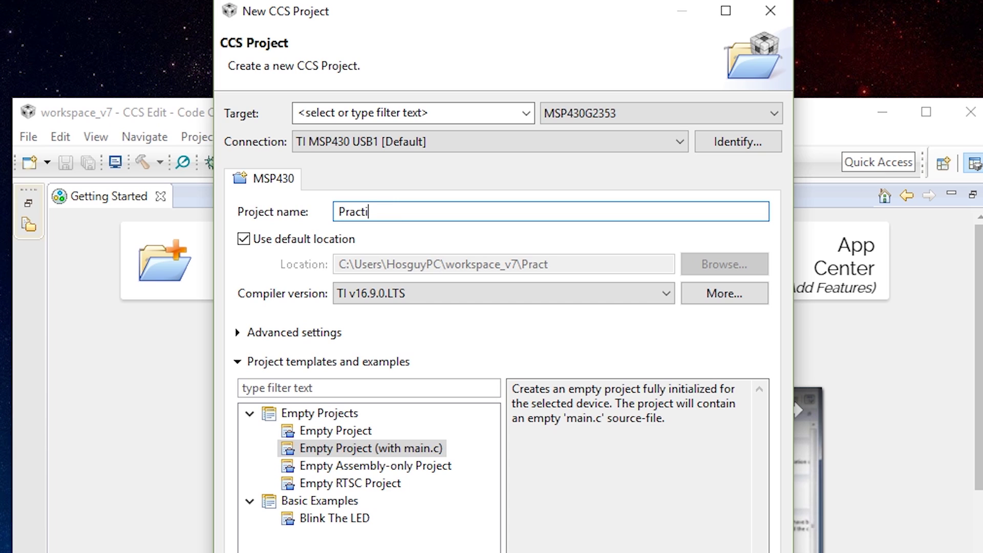
pyautogui.write('ce')
pyautogui.press('Return')
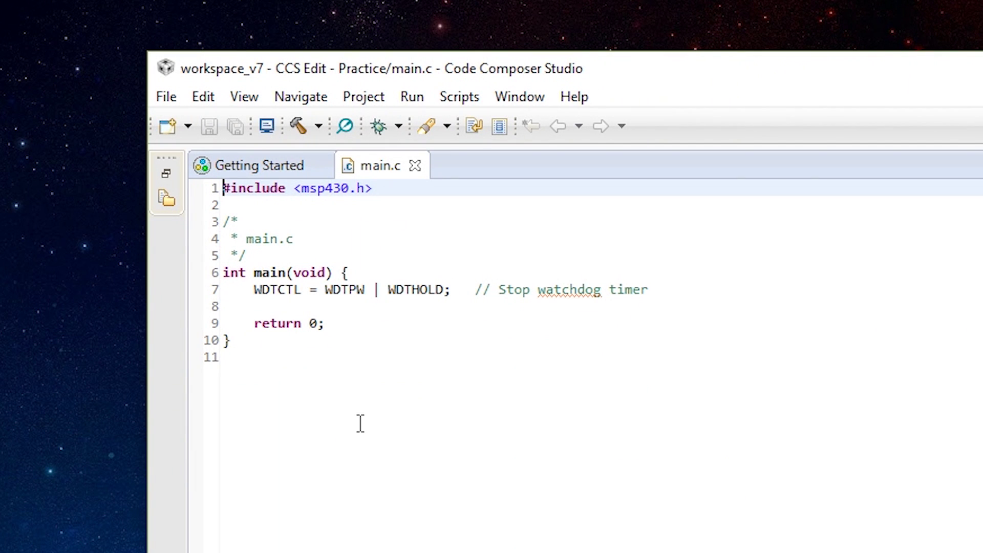
# Change the include header on line 1 of main.c to the device-specific msp430g2553.h.
pyautogui.moveTo(336, 351); pyautogui.dragTo(215, 171)
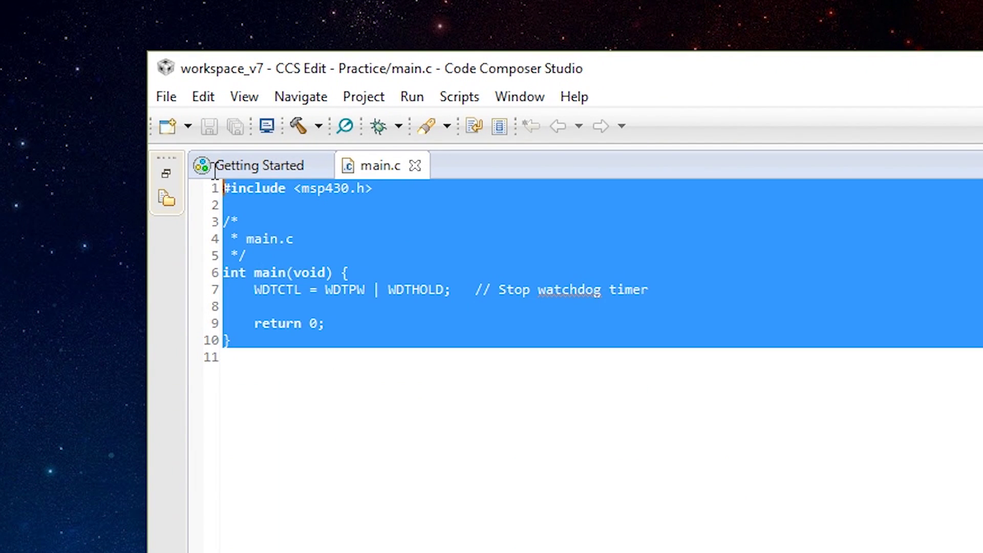
pyautogui.click(305, 371)
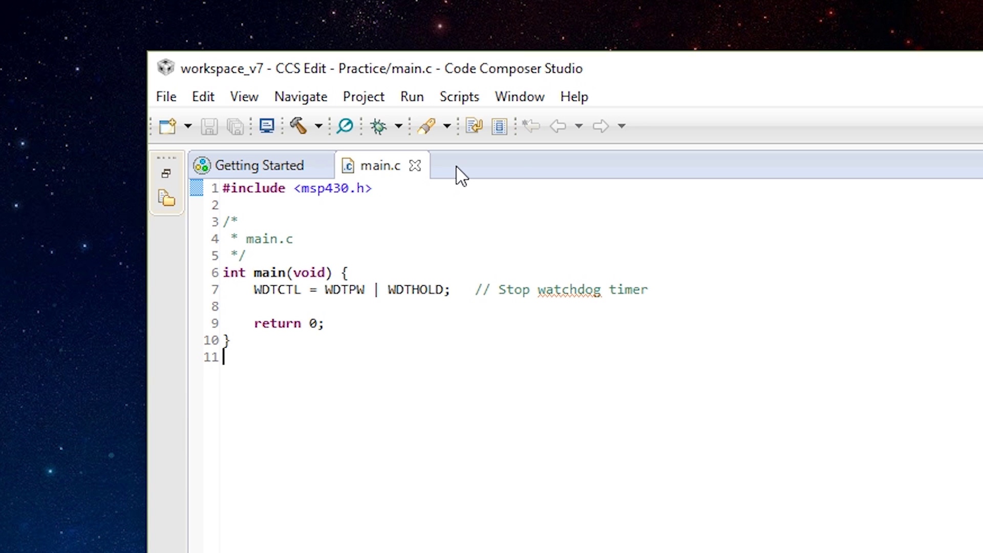
pyautogui.click(352, 195)
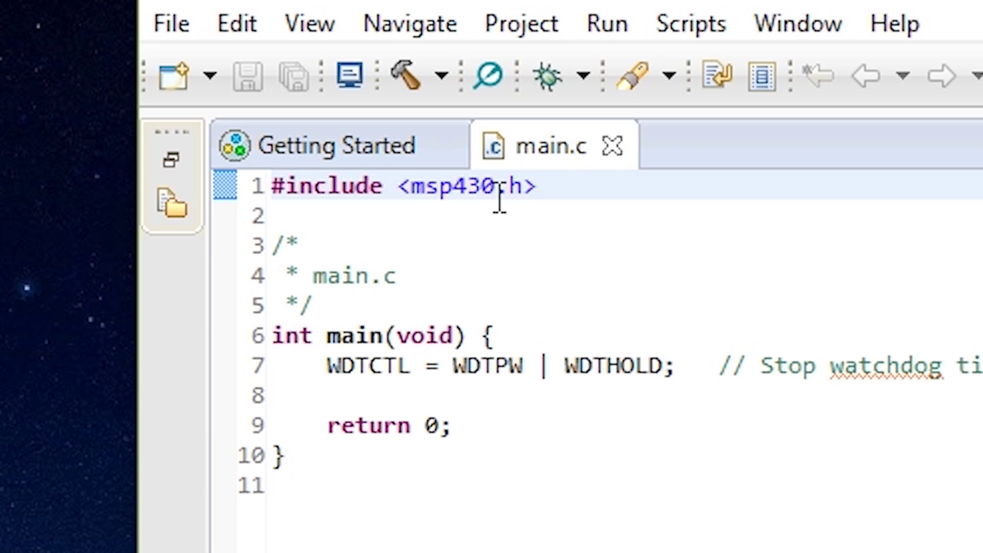
pyautogui.write('g2553')
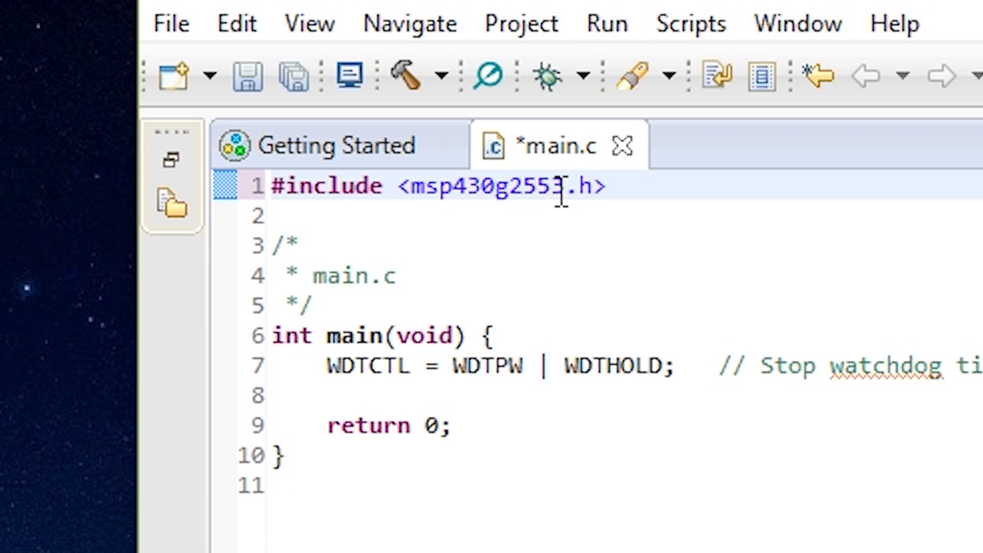
pyautogui.moveTo(625, 193); pyautogui.dragTo(261, 185)
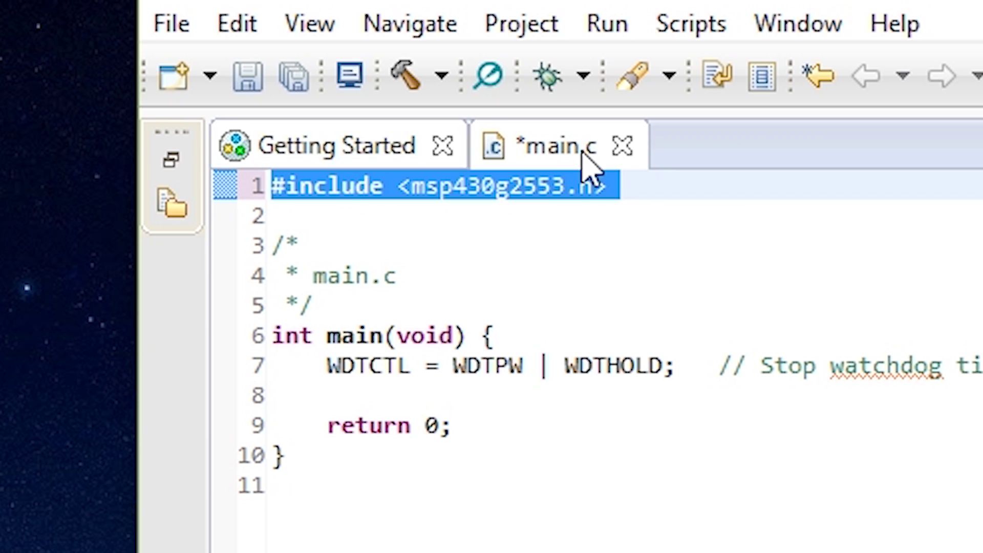
pyautogui.click(617, 185)
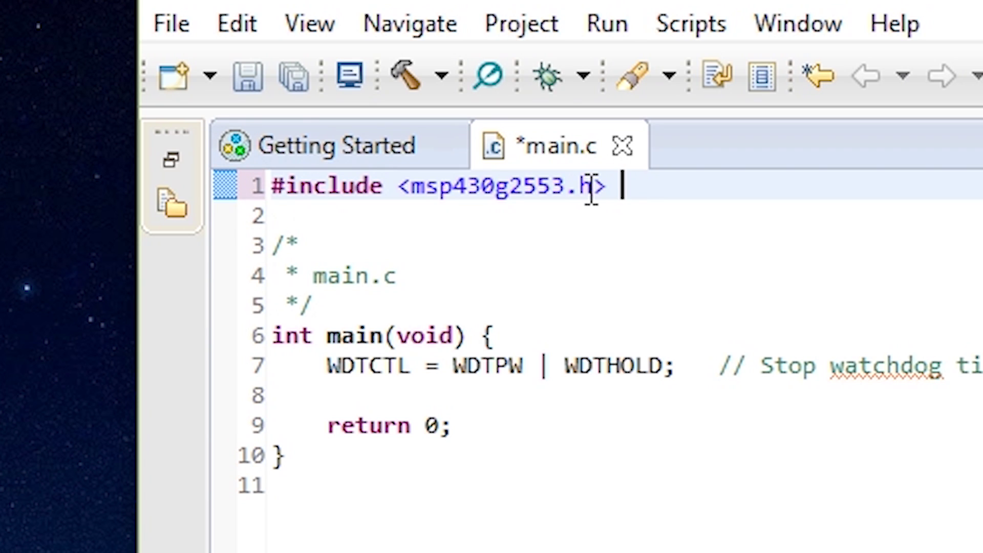
pyautogui.moveTo(593, 187); pyautogui.dragTo(425, 190)
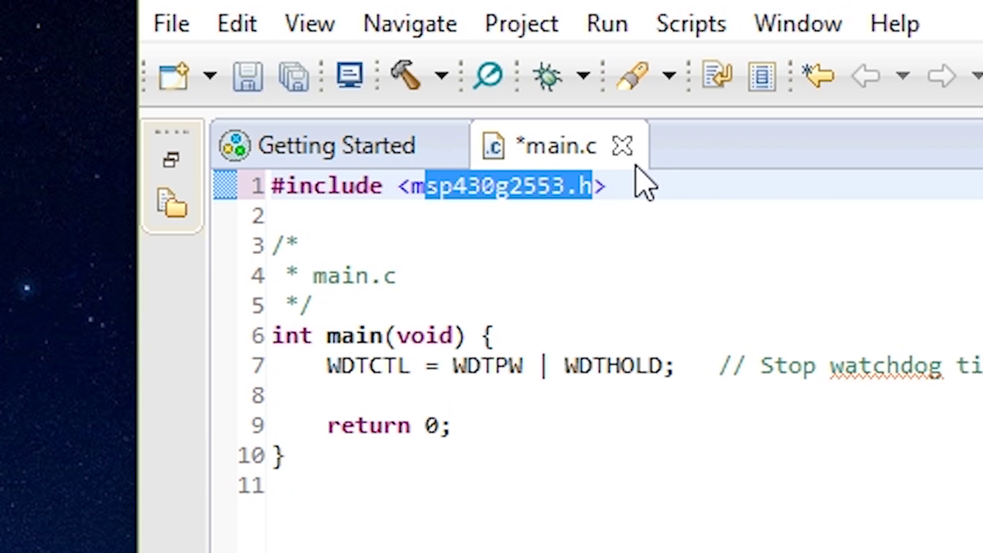
pyautogui.click(545, 184)
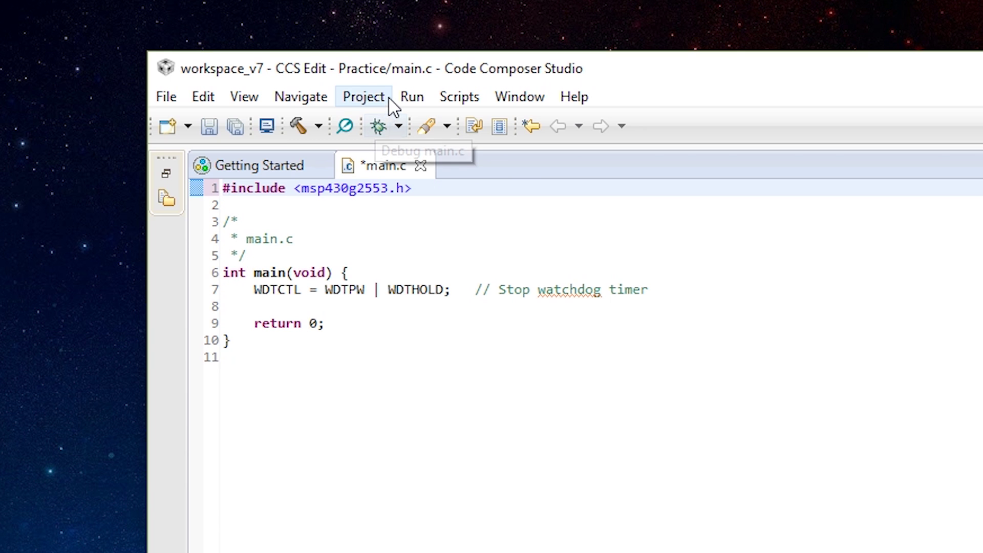
pyautogui.click(223, 97)
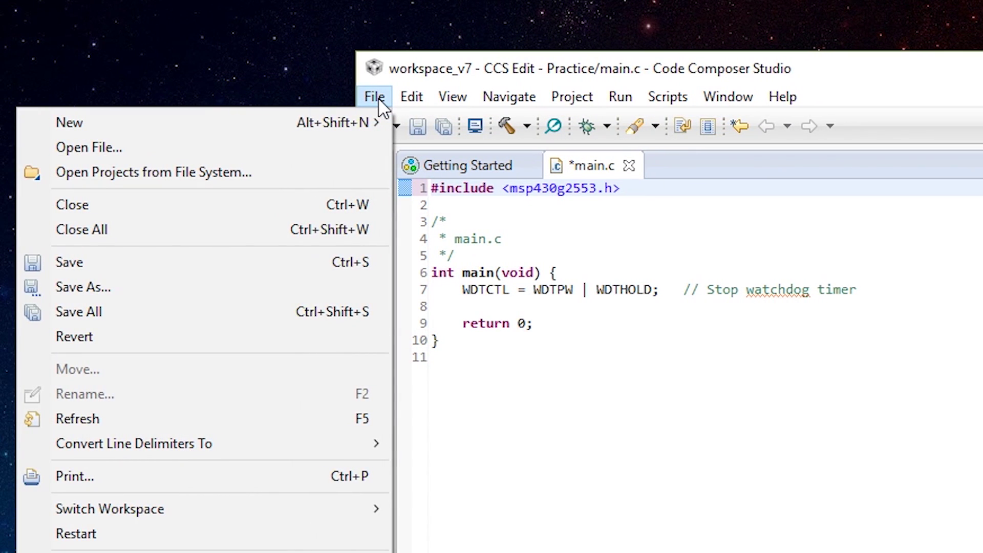
pyautogui.moveTo(404, 104)
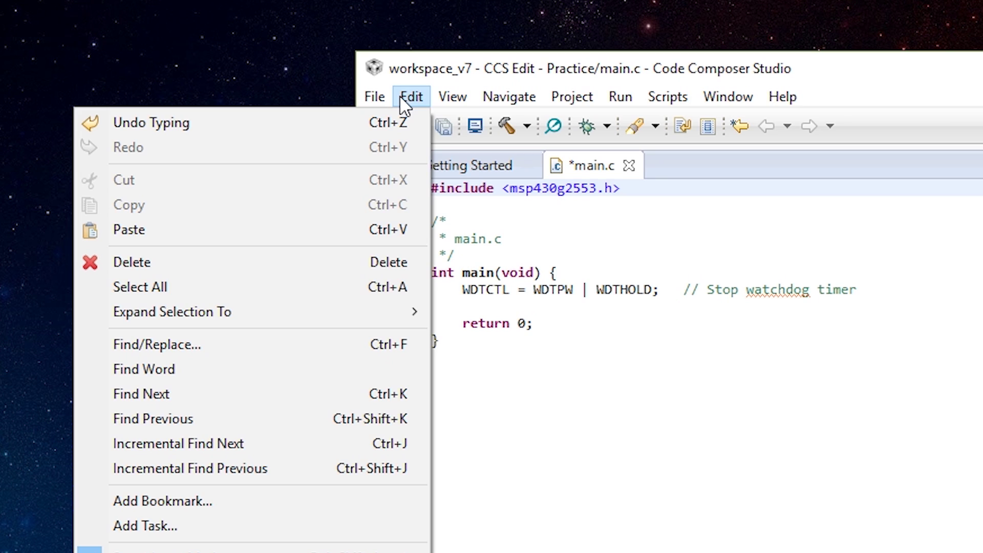
pyautogui.click(406, 98)
pyautogui.click(452, 97)
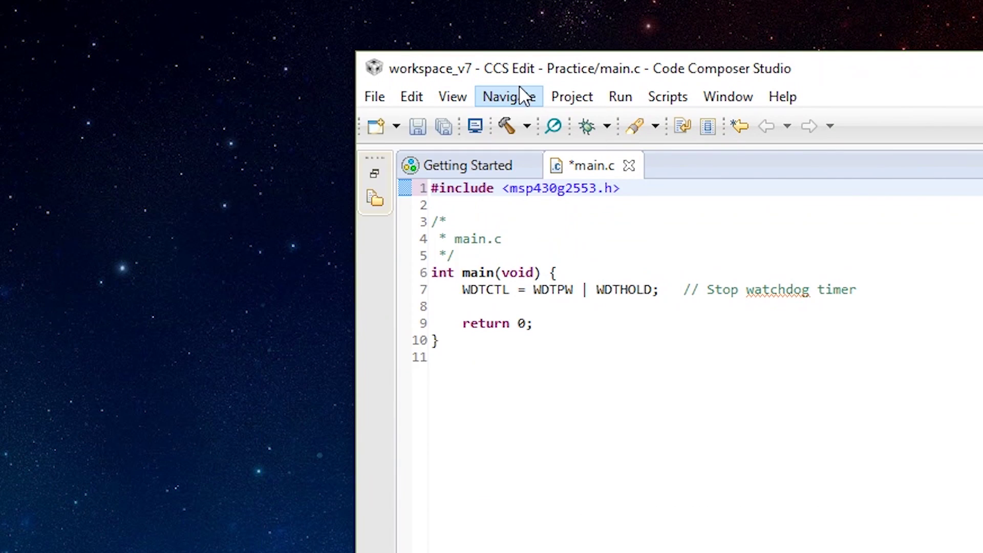
pyautogui.click(519, 92)
pyautogui.click(566, 110)
pyautogui.click(569, 102)
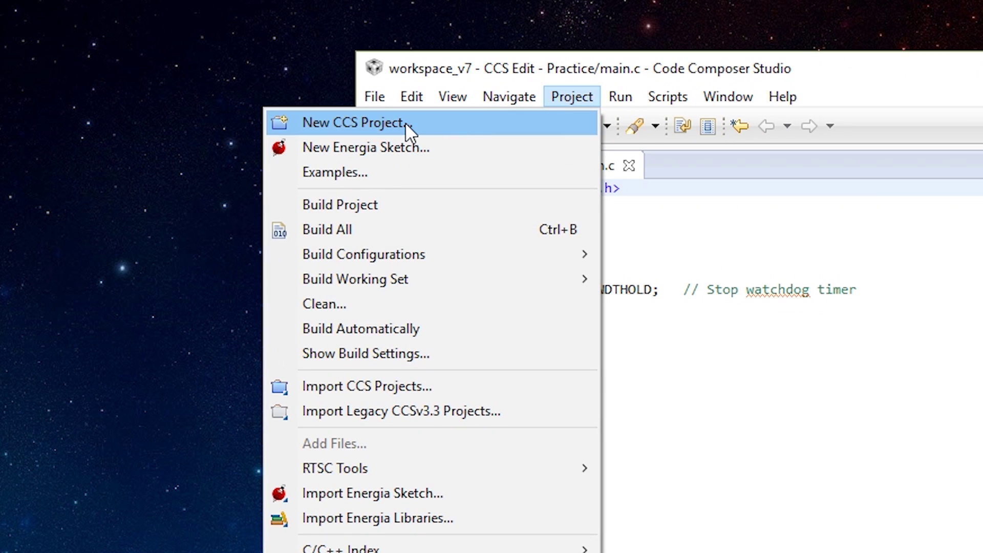
pyautogui.click(374, 96)
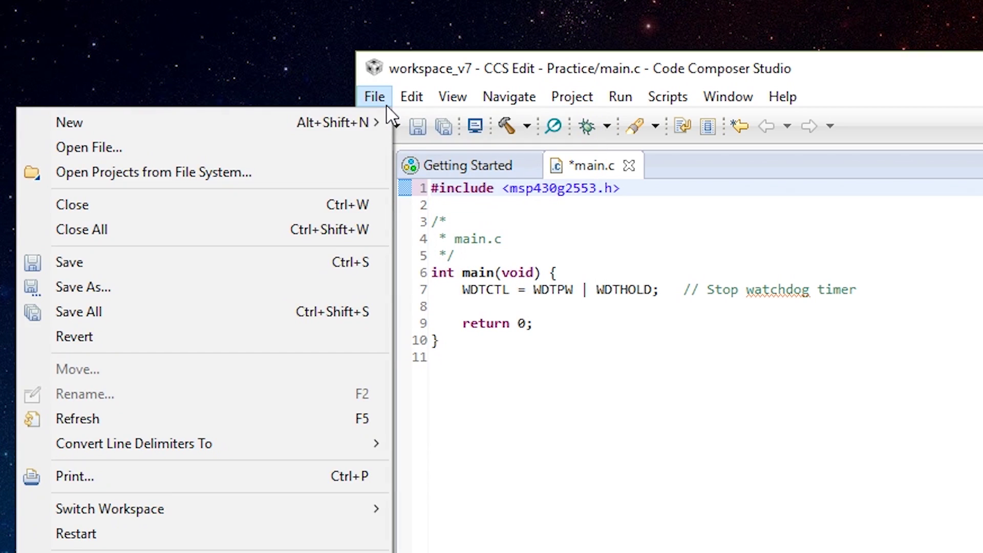
pyautogui.moveTo(371, 124)
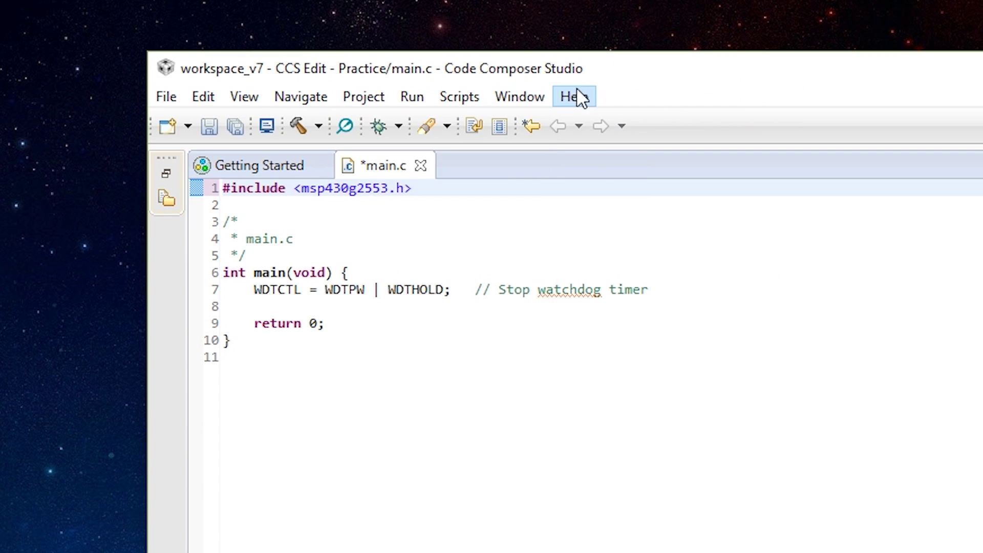
pyautogui.click(581, 97)
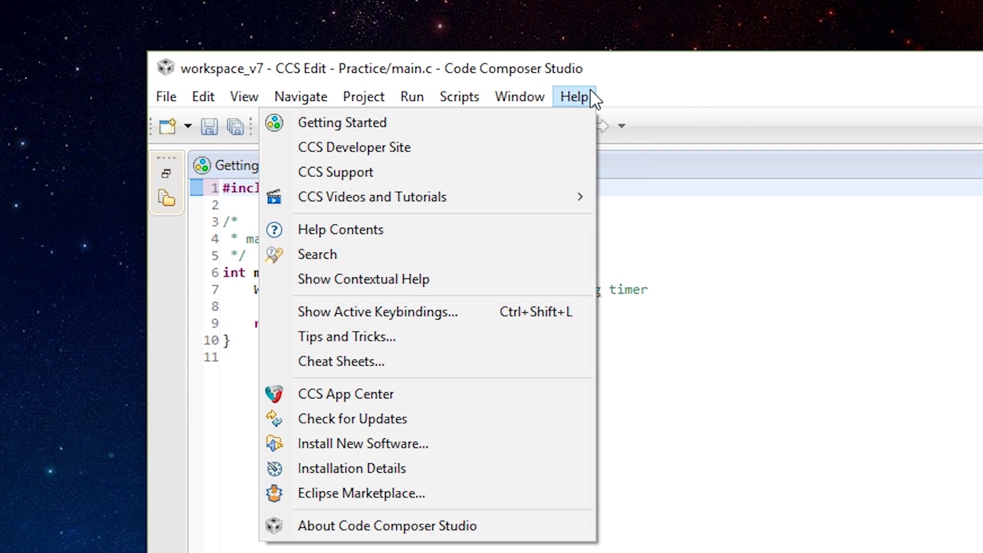
pyautogui.click(705, 352)
pyautogui.click(693, 344)
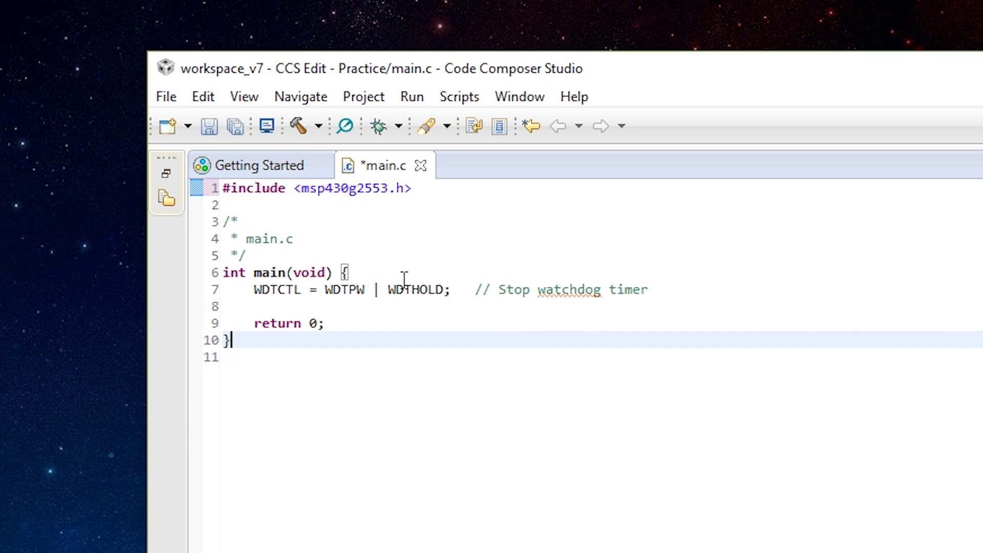